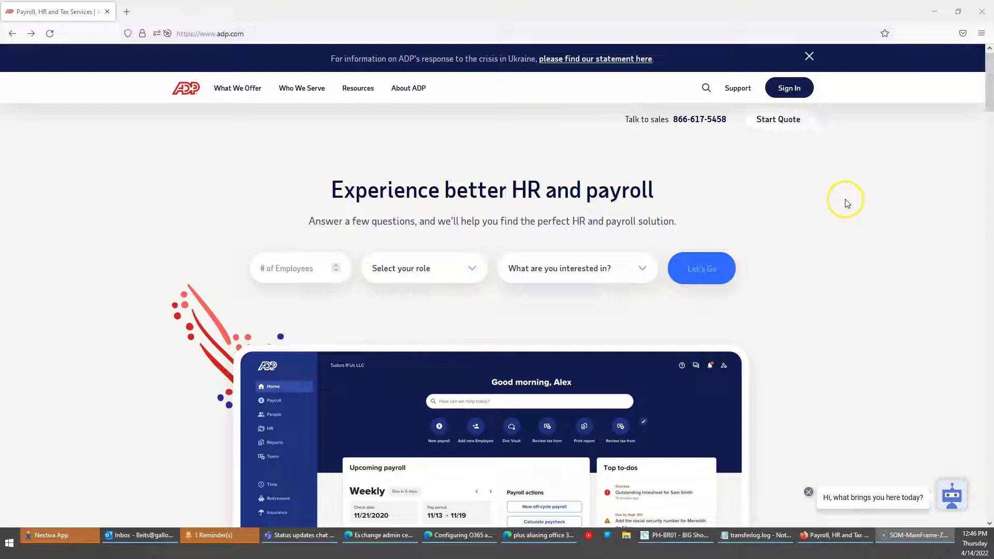
Start a payroll quote and step back, then forward, to the company and email step
{"action": "left_click", "coordinate": [780, 123]}
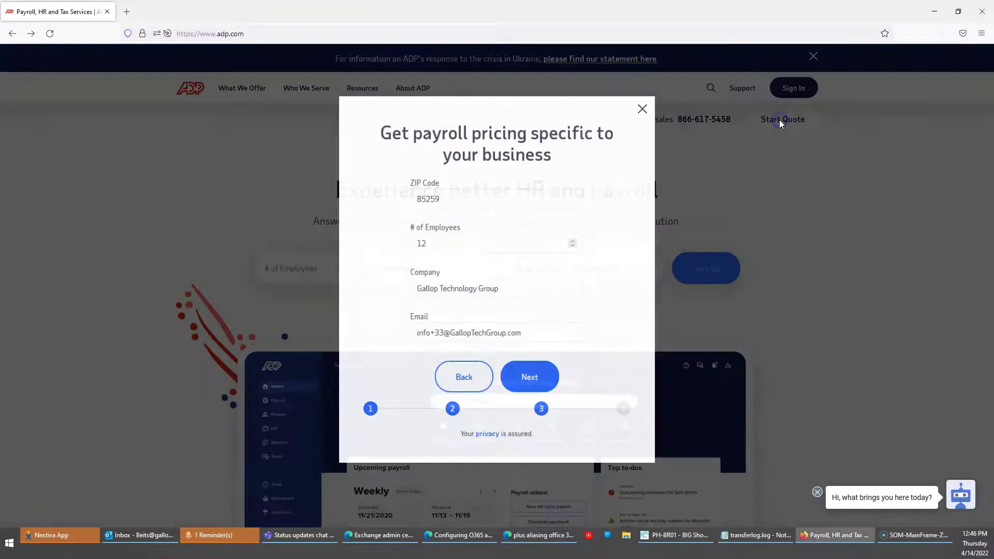
{"action": "left_click", "coordinate": [452, 378]}
{"action": "left_click", "coordinate": [538, 416]}
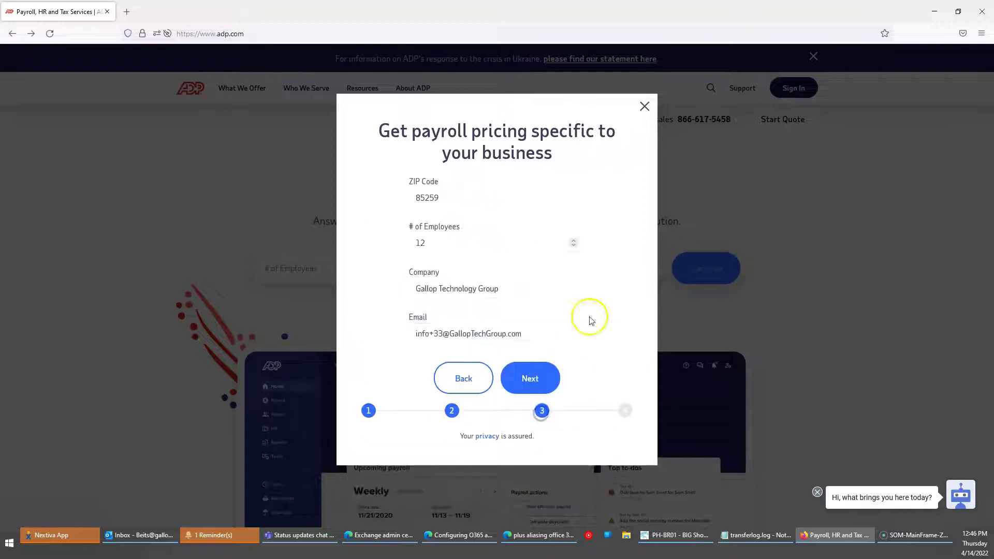
Select the '33' plus tag inside the prefilled email address
{"action": "left_click_drag", "start_coordinate": [427, 336], "coordinate": [545, 335]}
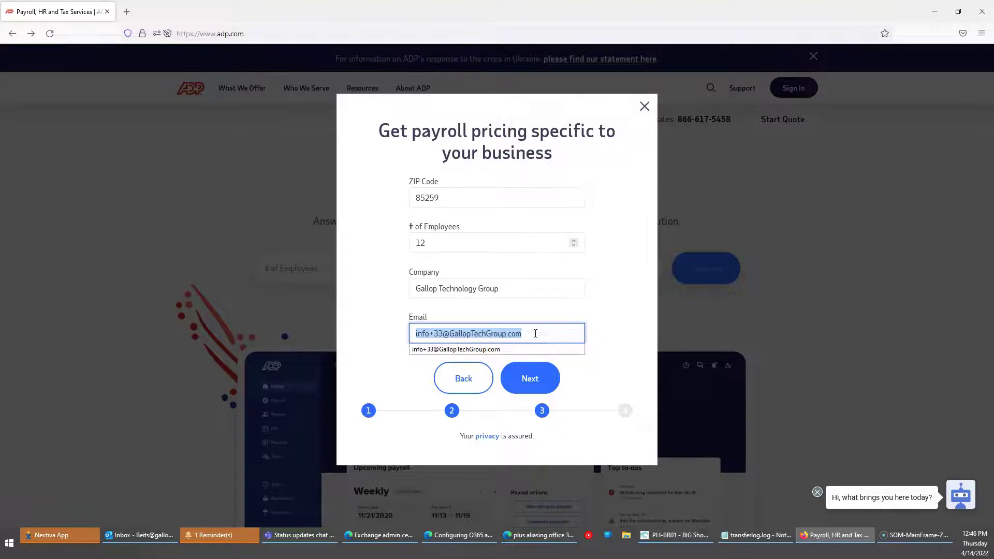
{"action": "left_click", "coordinate": [536, 333]}
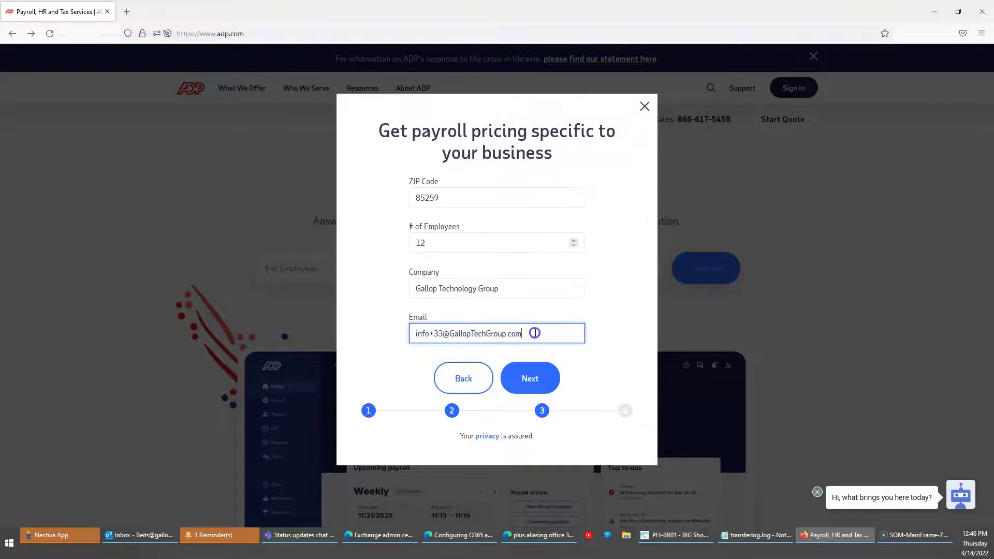
{"action": "left_click", "coordinate": [448, 333]}
{"action": "left_click", "coordinate": [422, 334]}
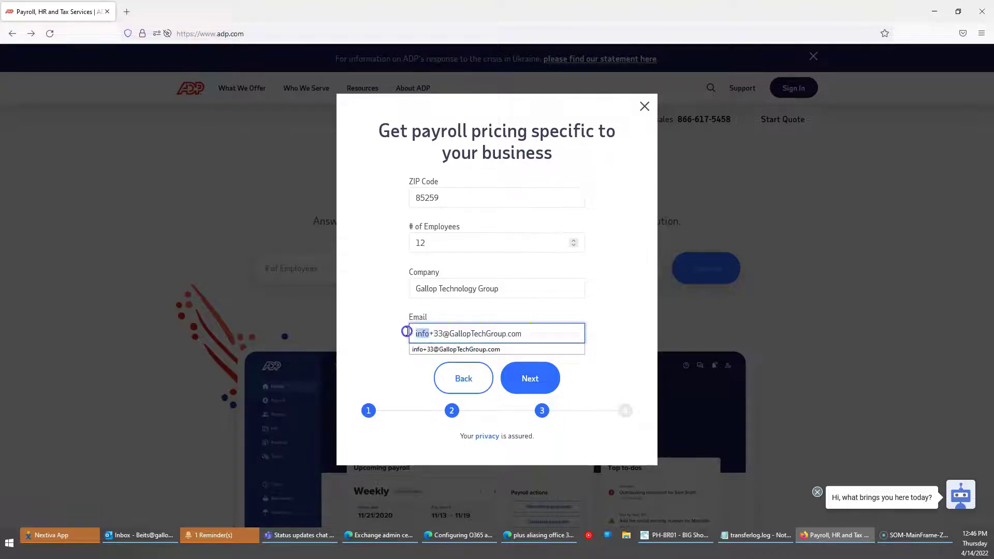
{"action": "left_click_drag", "start_coordinate": [443, 335], "coordinate": [547, 340]}
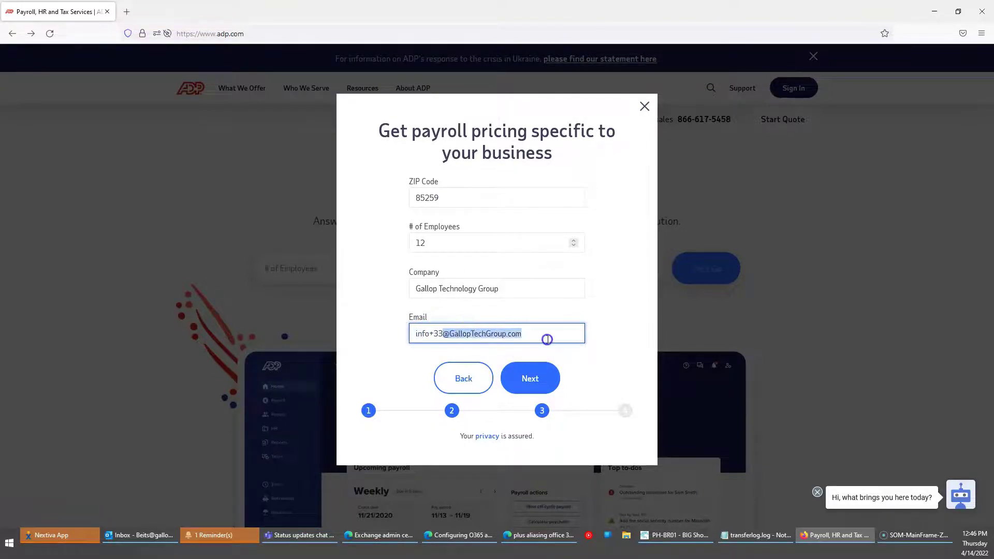
{"action": "left_click", "coordinate": [433, 333]}
{"action": "left_click", "coordinate": [433, 333]}
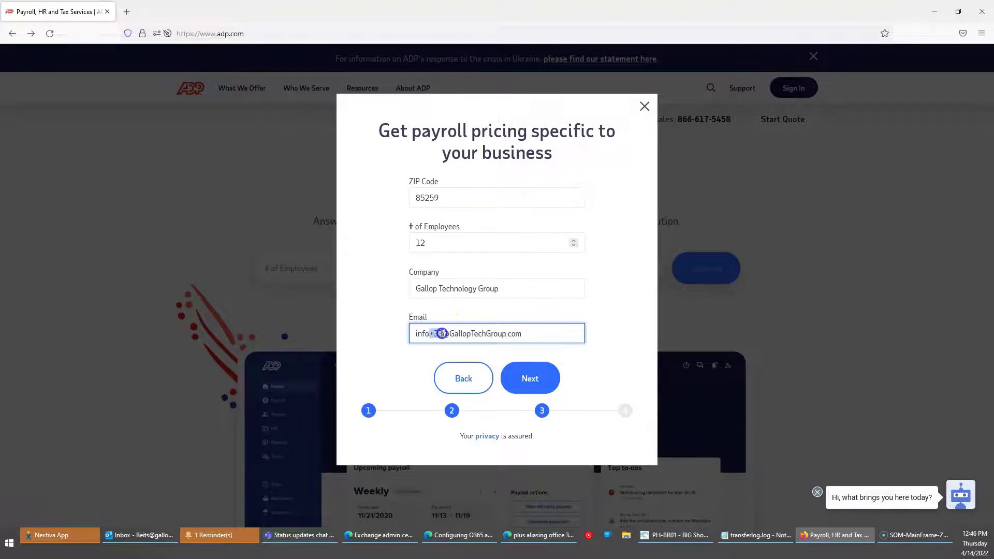
{"action": "left_click", "coordinate": [442, 333]}
{"action": "left_click", "coordinate": [433, 333]}
Replace the 33 tag with 'adp', then highlight the info, domain and full-address parts
{"action": "type", "text": "adp"}
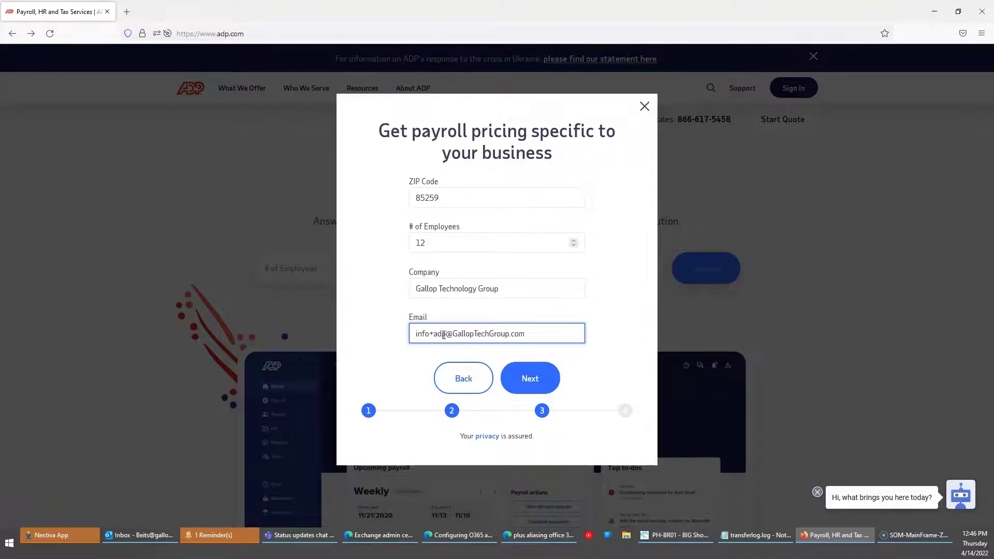
{"action": "left_click", "coordinate": [543, 335]}
{"action": "left_click_drag", "start_coordinate": [415, 334], "coordinate": [559, 334]}
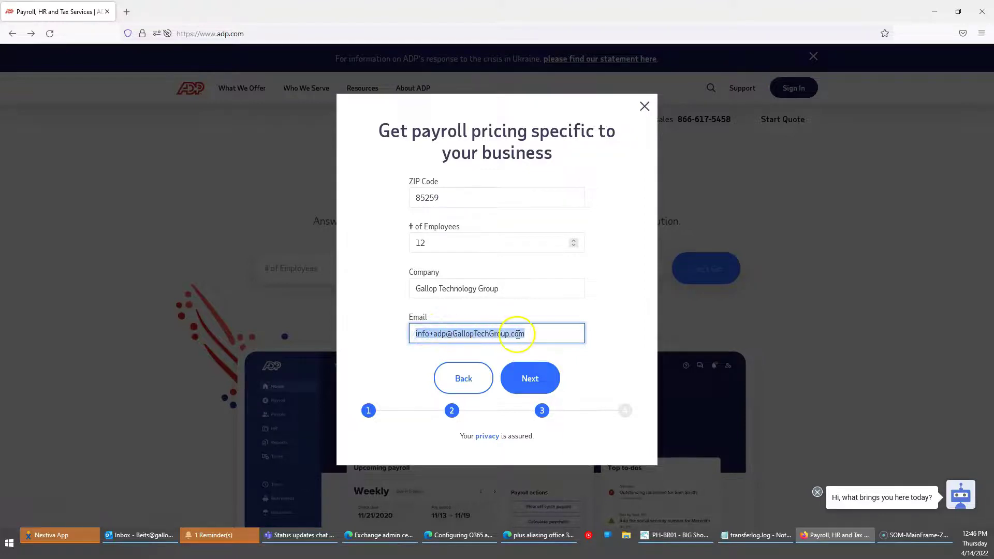
{"action": "double_click", "coordinate": [422, 335]}
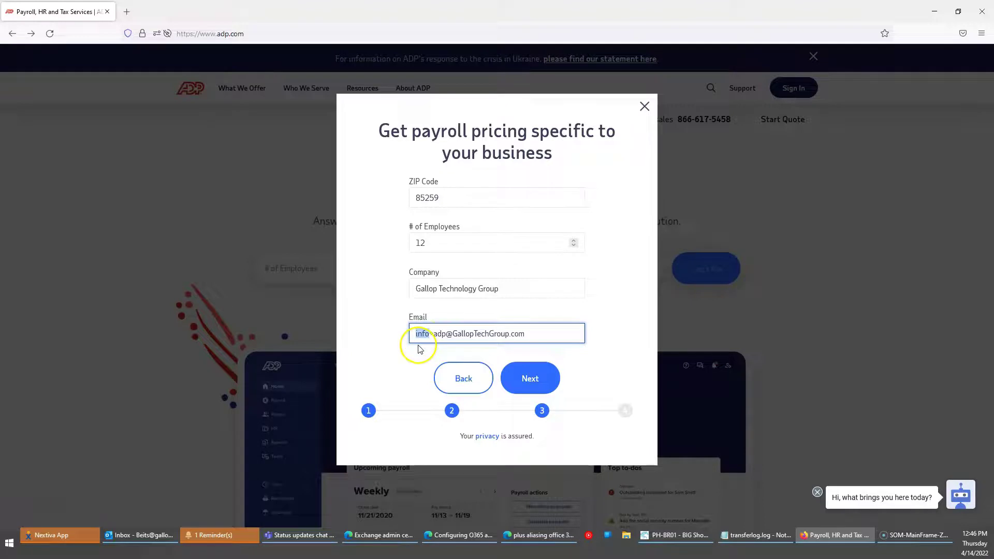
{"action": "left_click", "coordinate": [448, 333]}
{"action": "left_click_drag", "start_coordinate": [448, 333], "coordinate": [548, 333]}
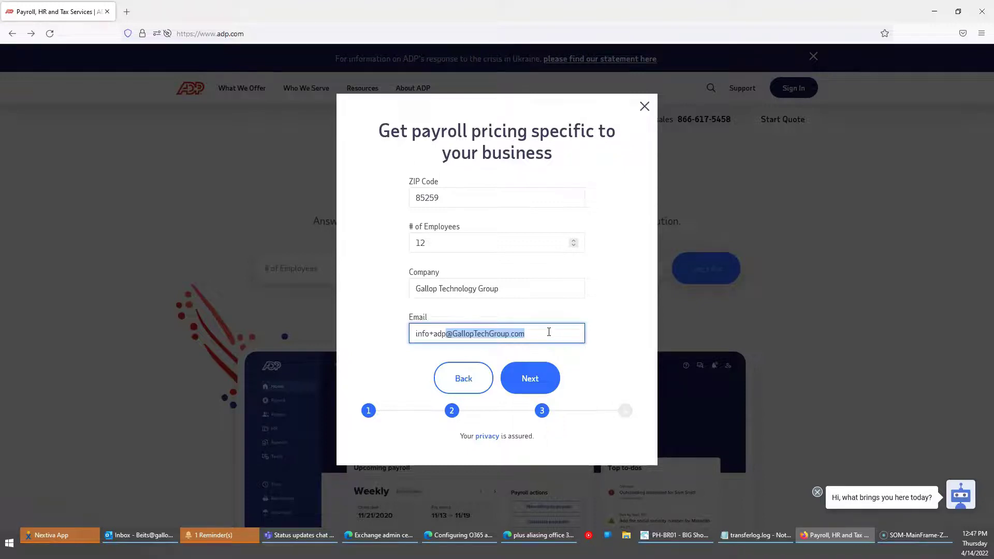
{"action": "left_click", "coordinate": [537, 333]}
{"action": "left_click_drag", "start_coordinate": [529, 333], "coordinate": [399, 341]}
{"action": "left_click", "coordinate": [419, 336]}
{"action": "left_click", "coordinate": [433, 334]}
{"action": "left_click_drag", "start_coordinate": [433, 334], "coordinate": [447, 334]}
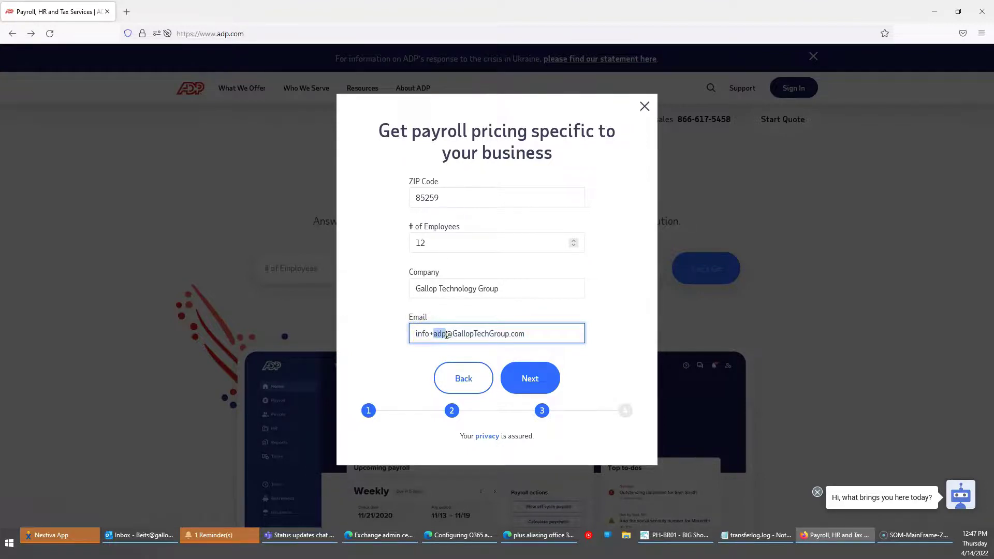
{"action": "left_click", "coordinate": [148, 237]}
{"action": "left_click", "coordinate": [529, 335]}
{"action": "double_click", "coordinate": [420, 334]}
{"action": "mouse_move", "coordinate": [445, 334]}
{"action": "left_mouse_down"}
{"action": "mouse_move", "coordinate": [536, 333]}
{"action": "mouse_move", "coordinate": [434, 333]}
{"action": "left_mouse_up"}
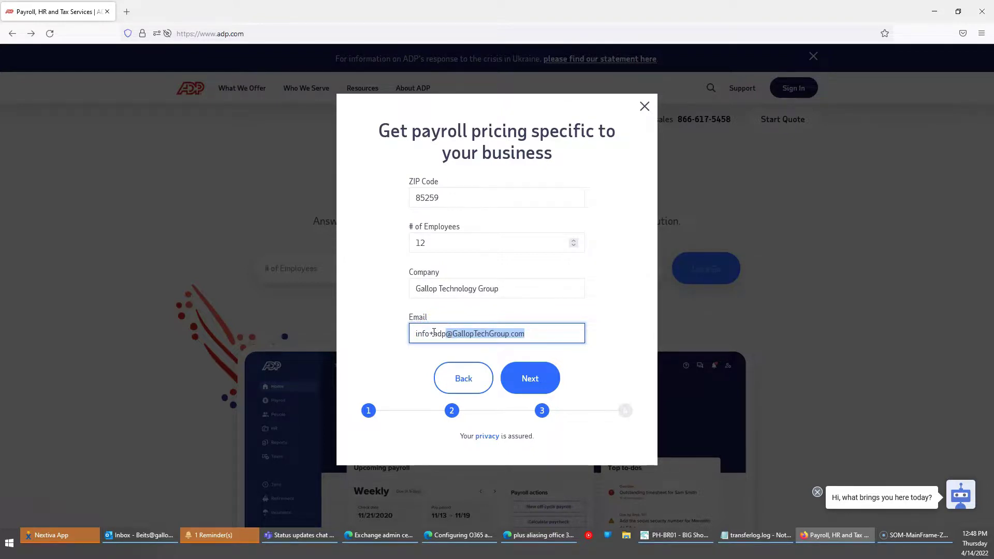
{"action": "left_click_drag", "start_coordinate": [434, 333], "coordinate": [446, 335]}
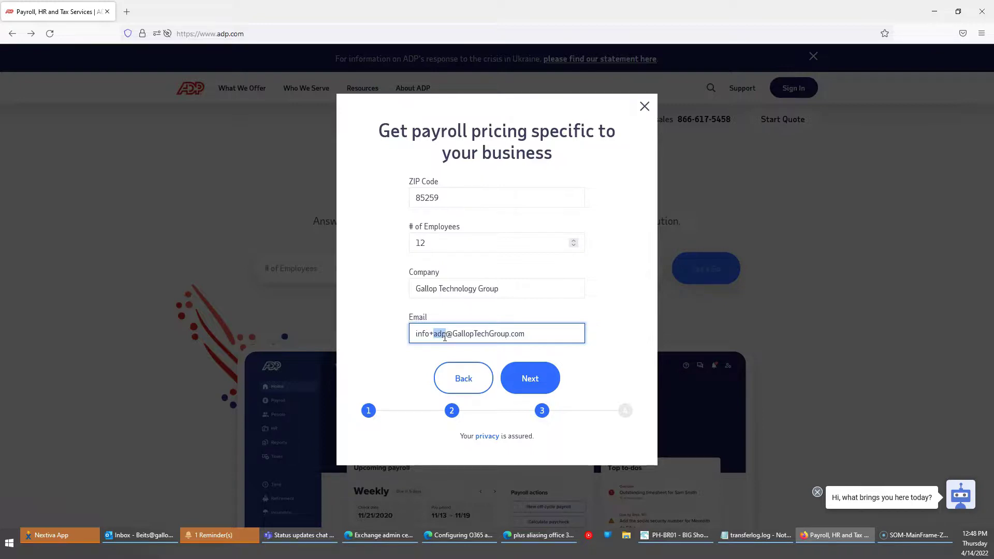
{"action": "left_click", "coordinate": [433, 335]}
{"action": "left_click_drag", "start_coordinate": [433, 335], "coordinate": [445, 333]}
Advance to the name and phone step, close the quote form, and minimize Firefox
{"action": "left_click", "coordinate": [532, 381]}
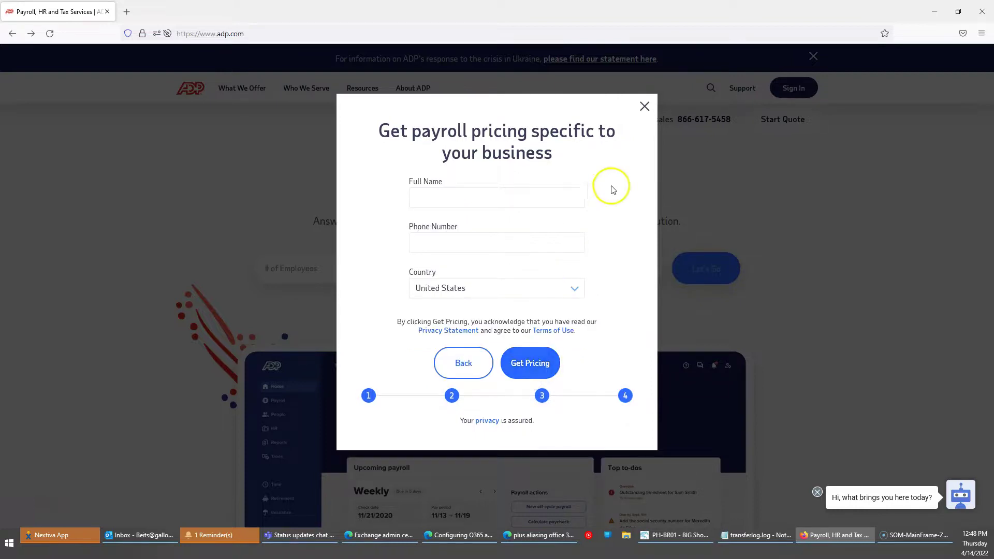
{"action": "left_click", "coordinate": [646, 110]}
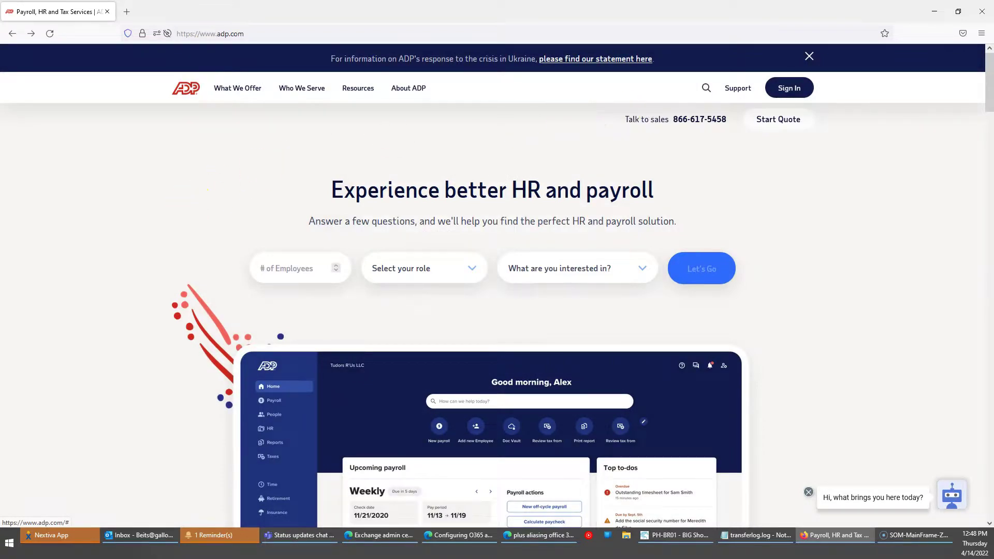
{"action": "left_click", "coordinate": [934, 13]}
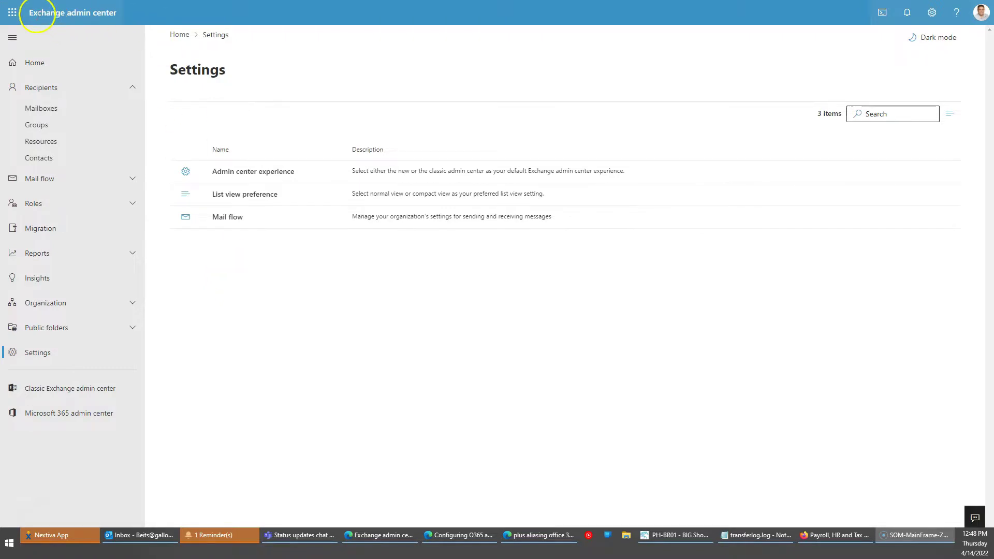
Show the admin center's Mail flow settings and follow its plus addressing documentation link
{"action": "left_click", "coordinate": [306, 121]}
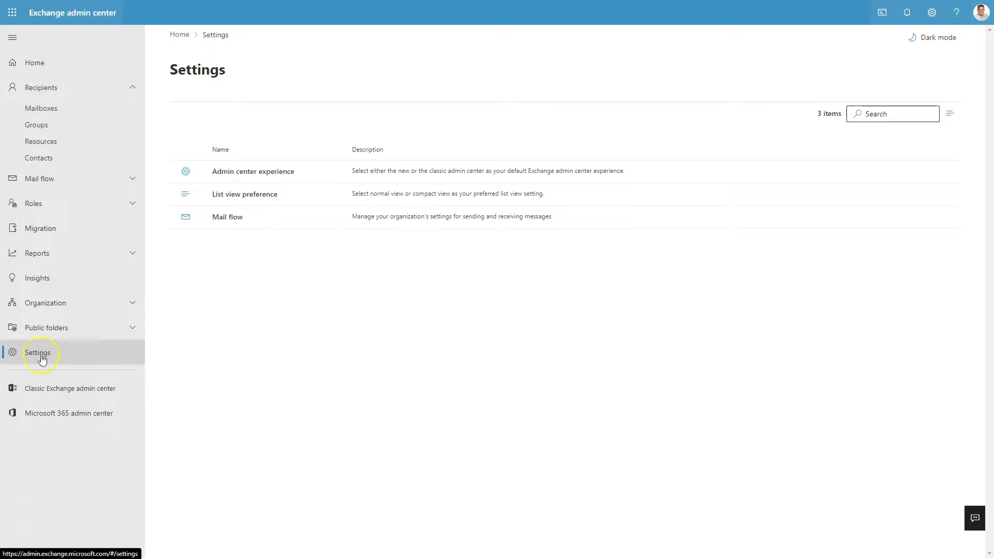
{"action": "left_click", "coordinate": [231, 217]}
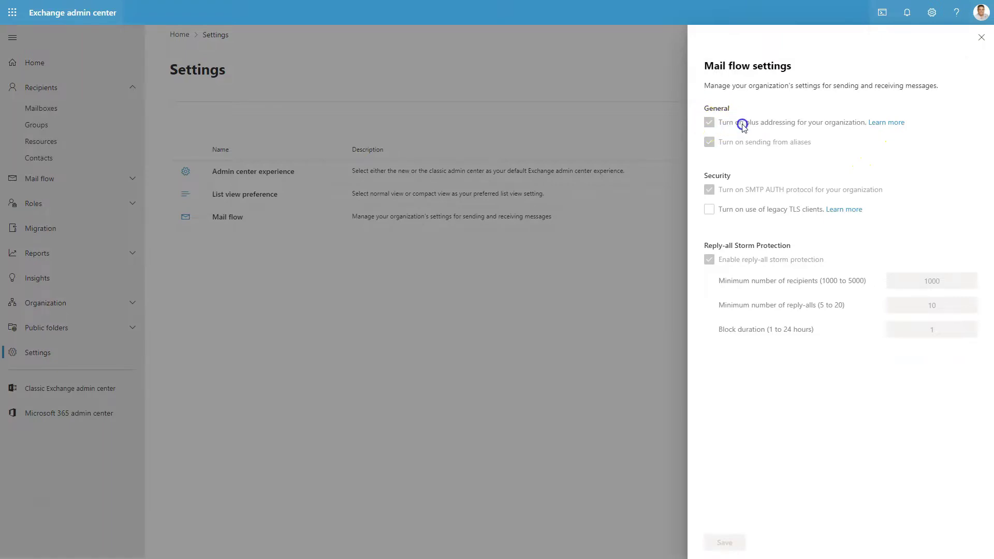
{"action": "left_click", "coordinate": [878, 128]}
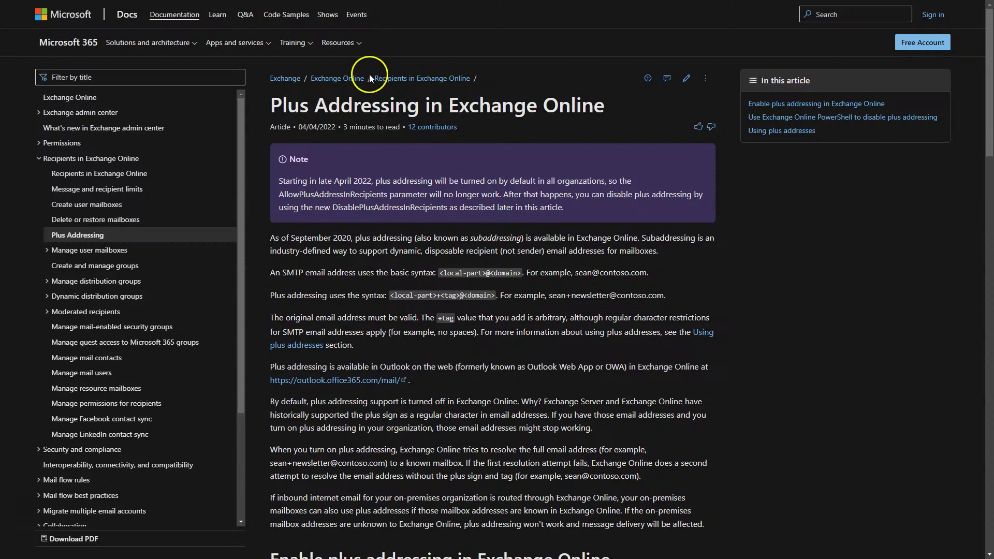
Read through the article, briefly selecting the <local-part>+<tag>@<domain> syntax example
{"action": "scroll", "coordinate": [341, 241], "scroll_direction": "down", "scroll_amount": 2}
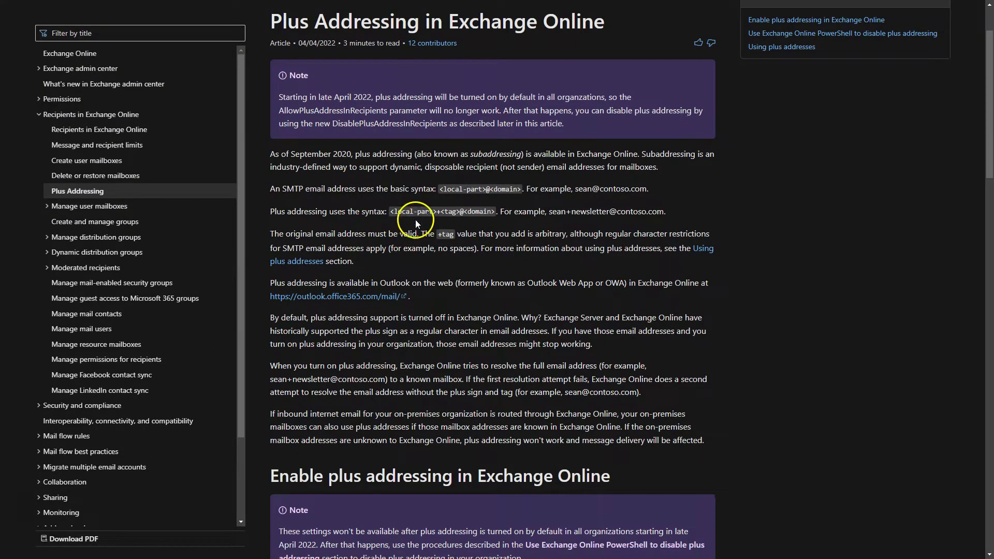
{"action": "left_click_drag", "start_coordinate": [390, 212], "coordinate": [497, 212]}
{"action": "scroll", "coordinate": [533, 253], "scroll_direction": "down", "scroll_amount": 5}
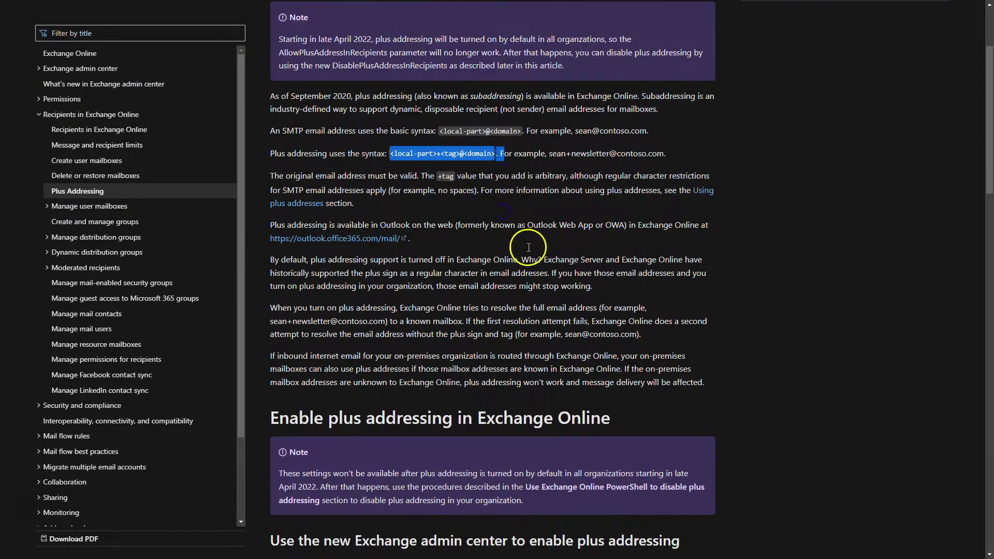
{"action": "scroll", "coordinate": [533, 252], "scroll_direction": "down", "scroll_amount": 14}
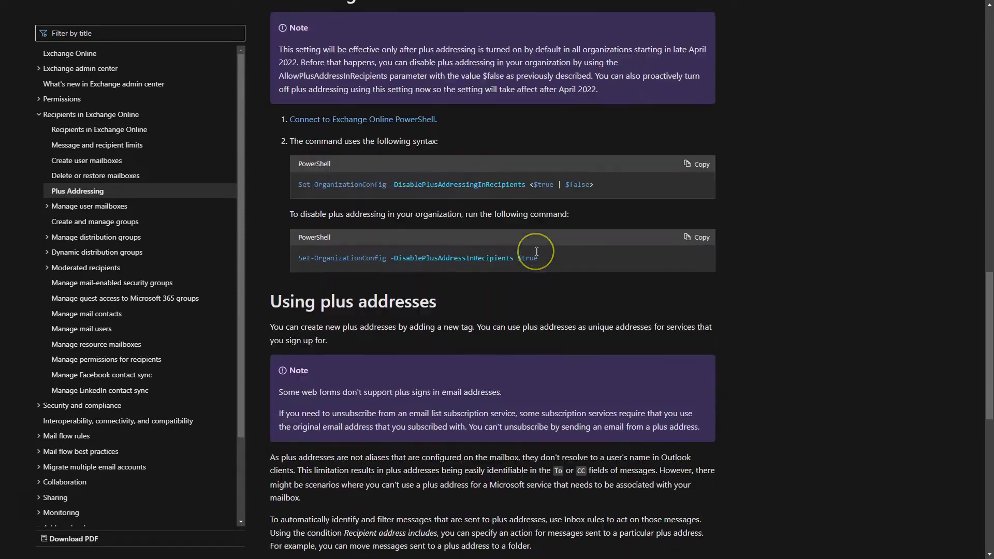
{"action": "scroll", "coordinate": [530, 252], "scroll_direction": "up", "scroll_amount": 19}
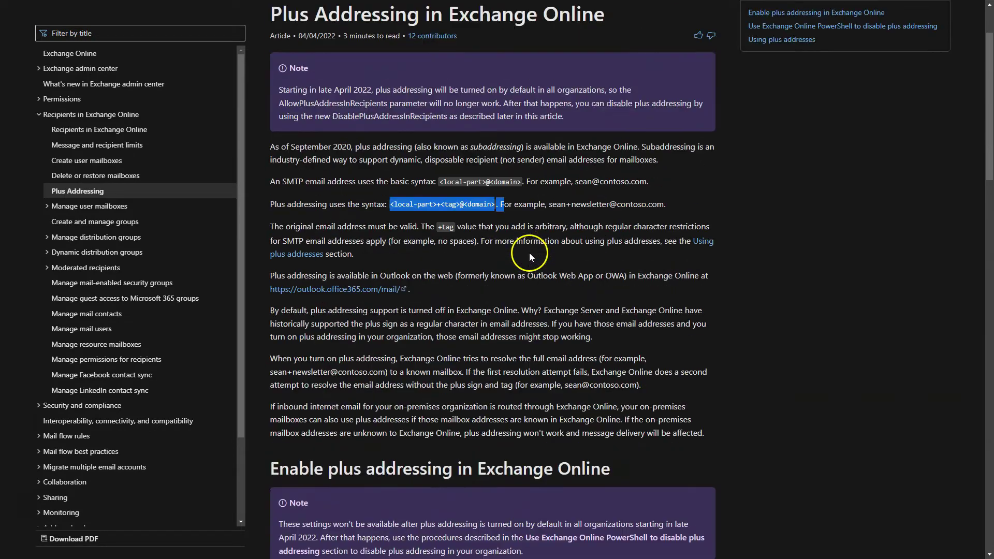
{"action": "left_click", "coordinate": [746, 169]}
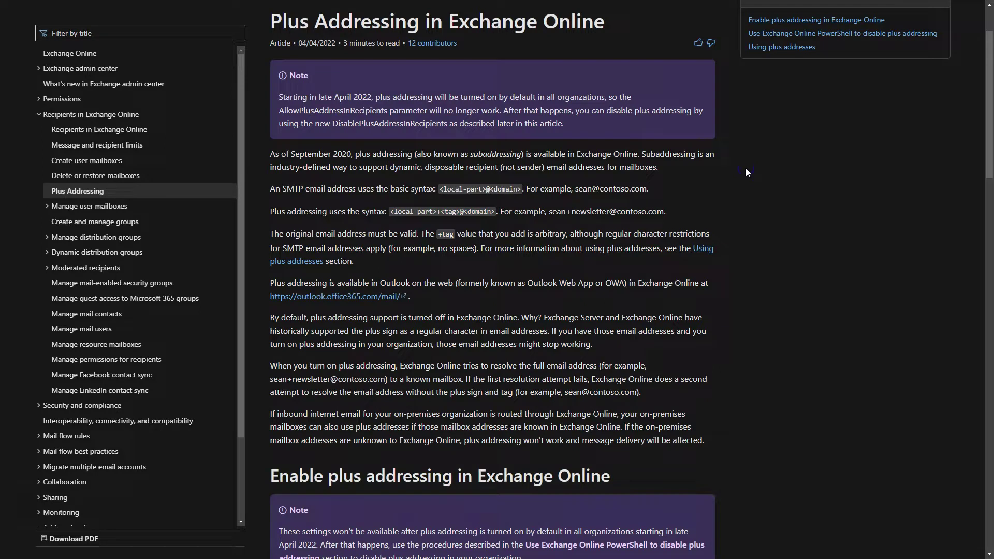